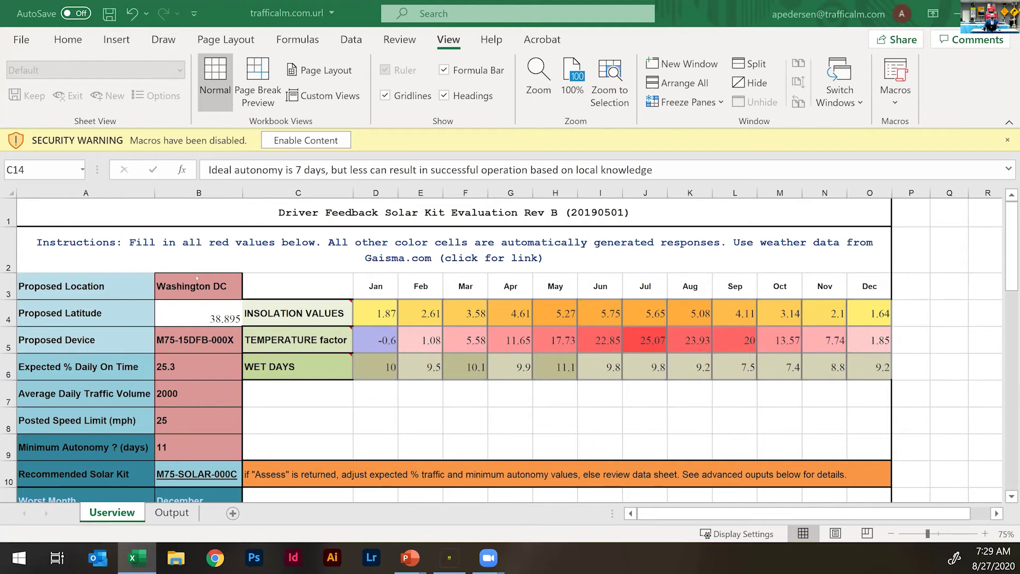
Examine the proposed device, temperature factor and expected daily on-time entries for Washington DC on the Userview sheet
scroll(192, 273, down, 3)
scroll(238, 268, up, 3)
click(219, 343)
key(Right)
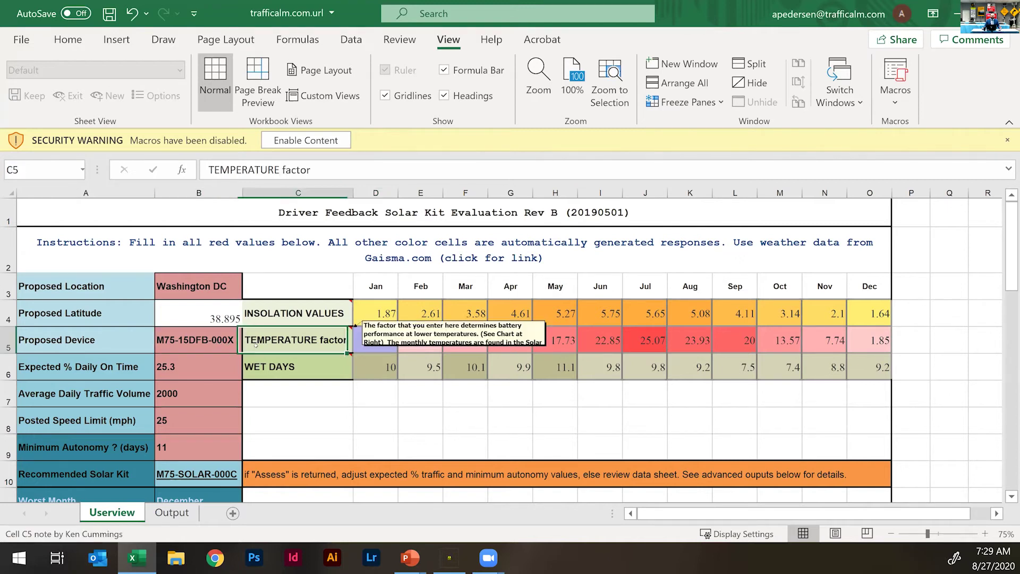
key(Left)
key(Right)
key(Left)
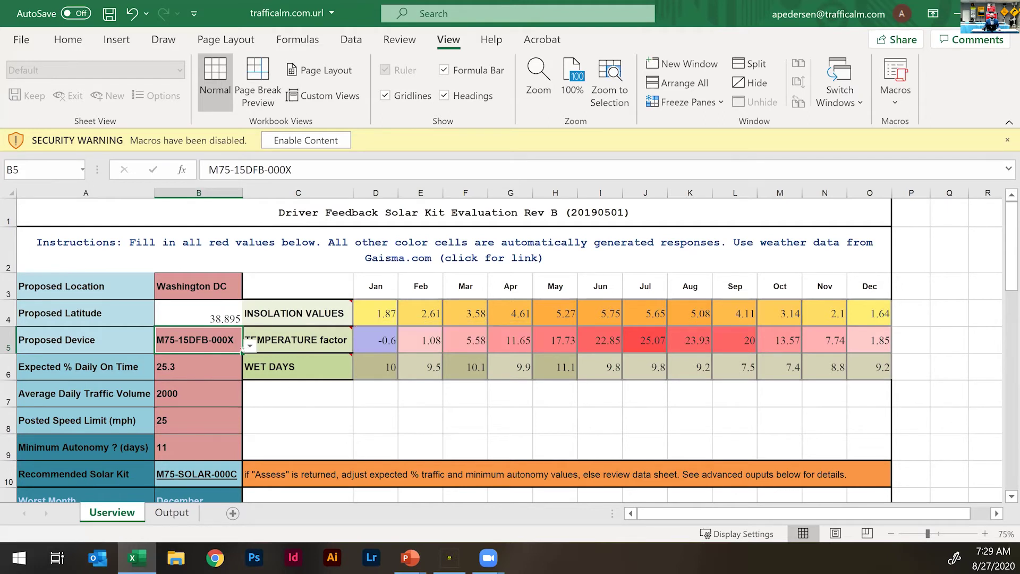
click(220, 371)
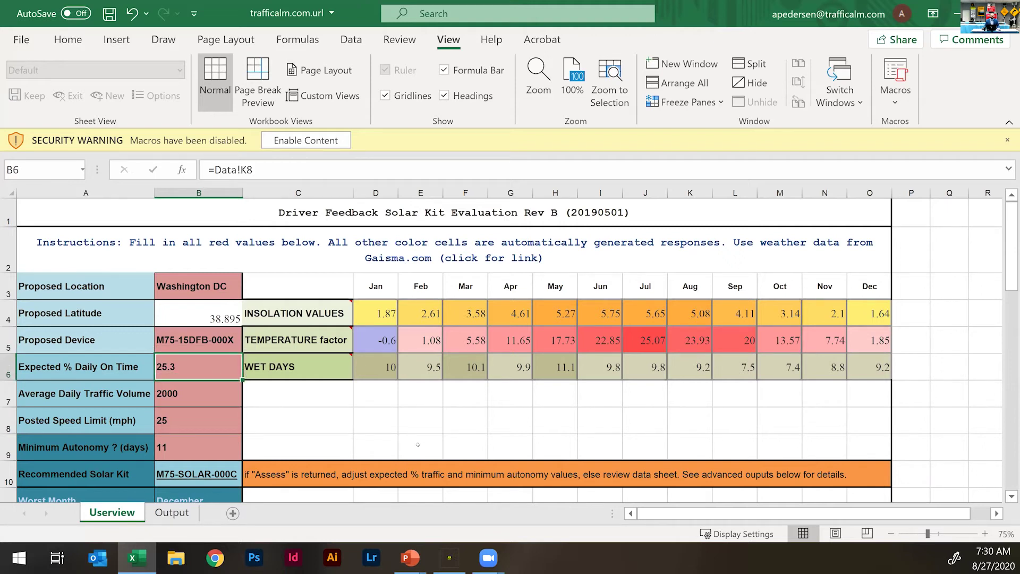
Set the Average Daily Traffic Volume to 3000
click(206, 397)
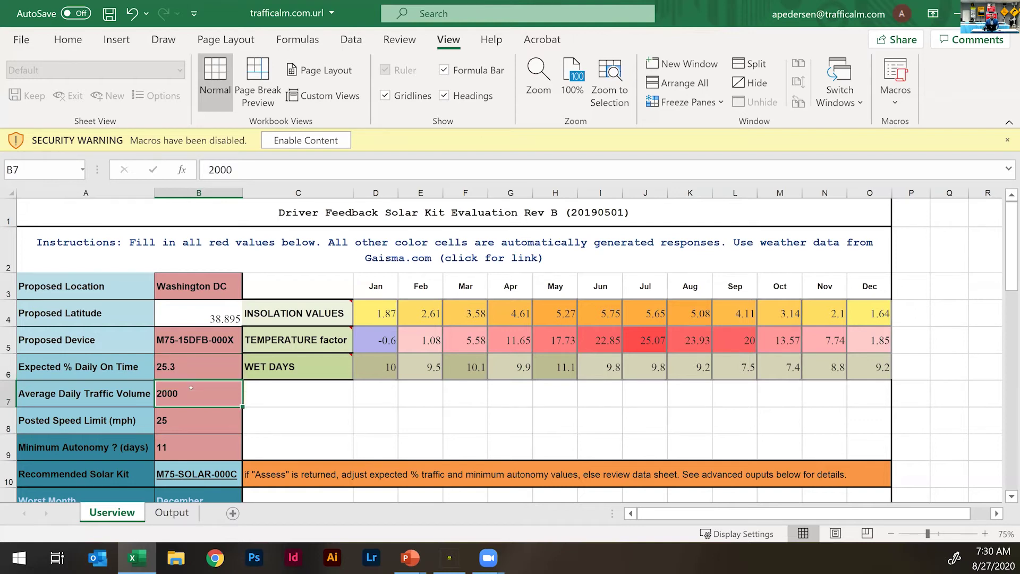
text(3000)
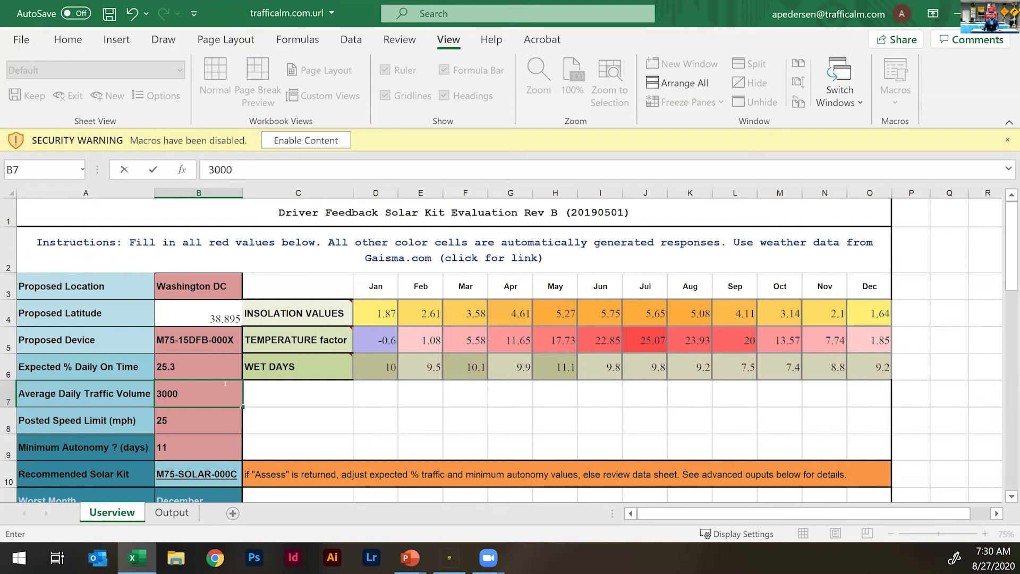
key(Tab)
click(196, 370)
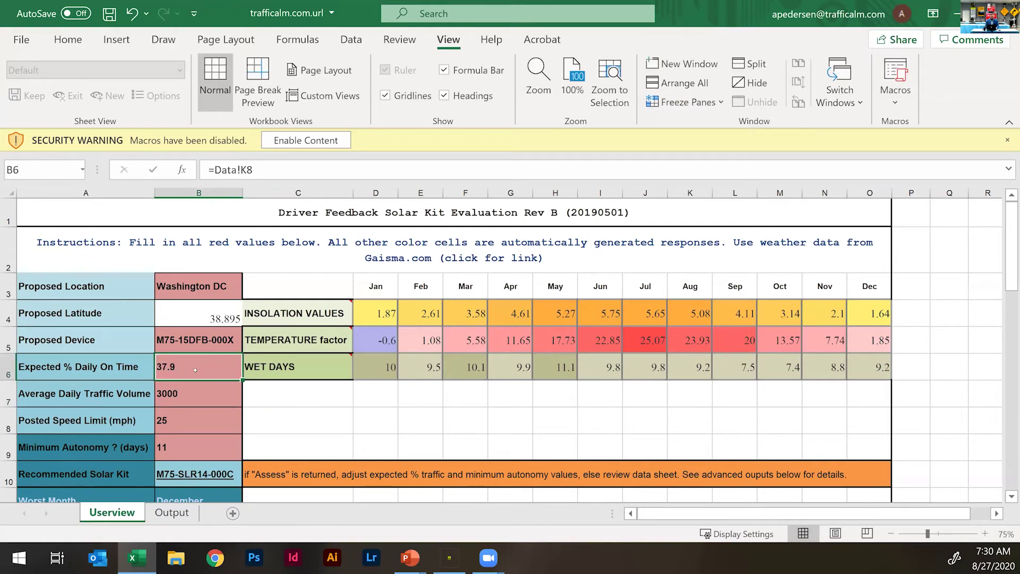
text(250004)
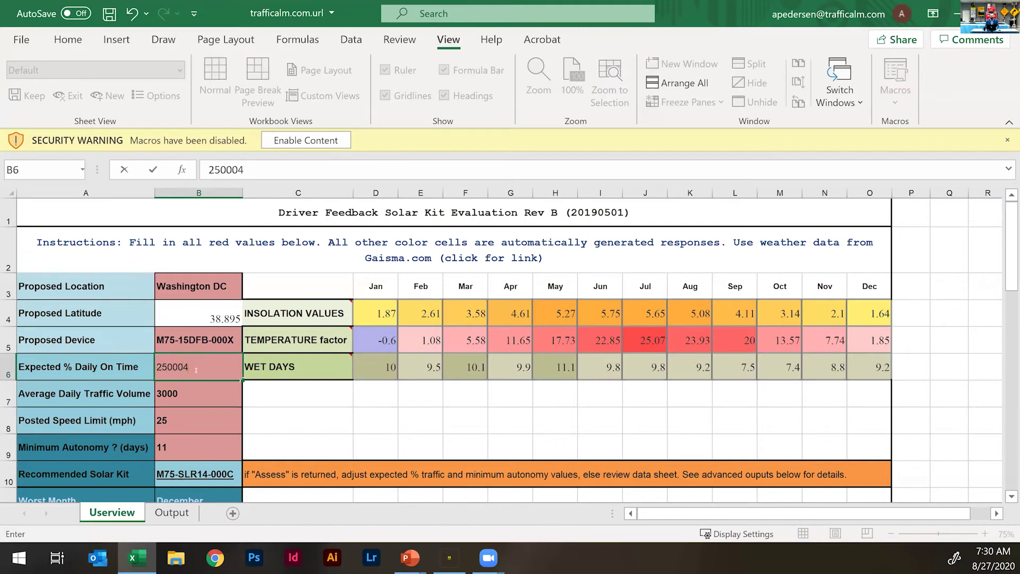
key(BackSpace)
key(BackSpace)
key(ctrl+z)
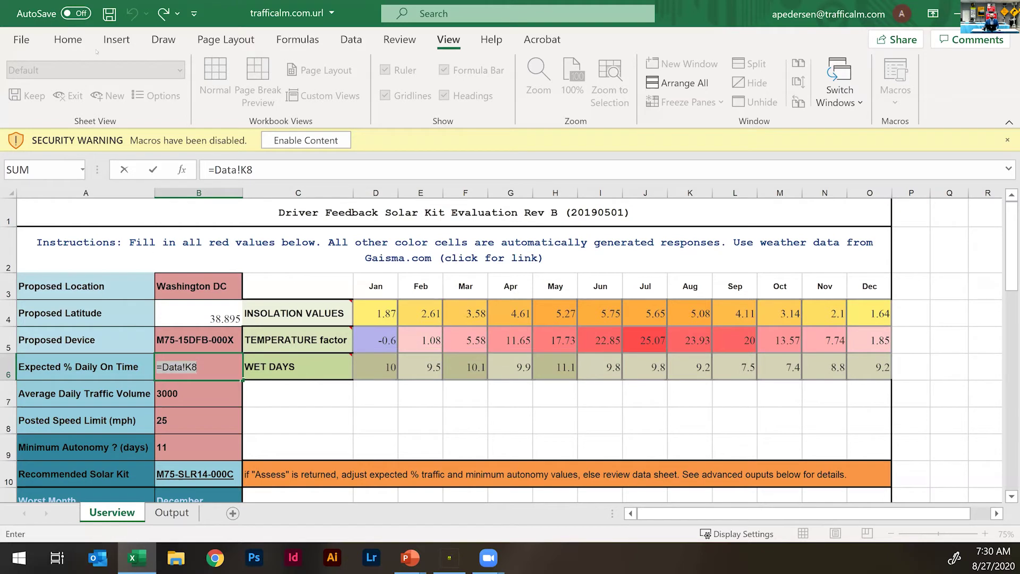
click(374, 417)
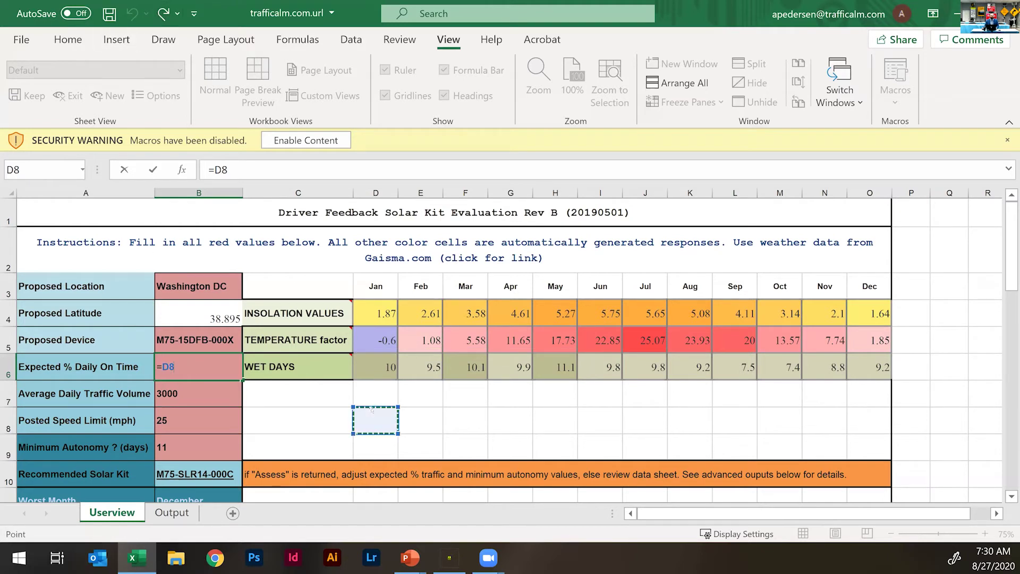
key(Escape)
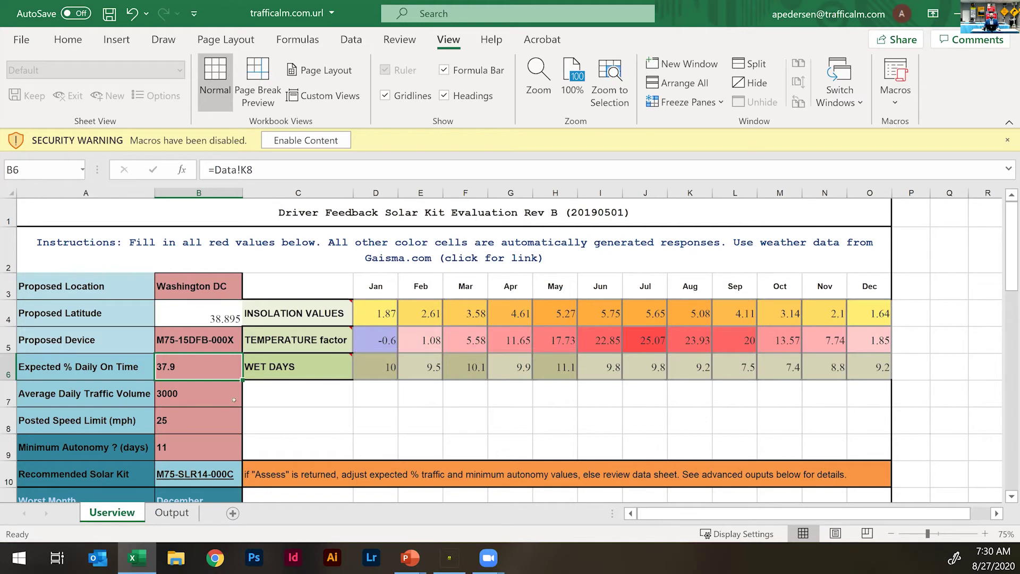
Check the posted speed limit entry and set the Minimum Autonomy to 30 days
click(216, 417)
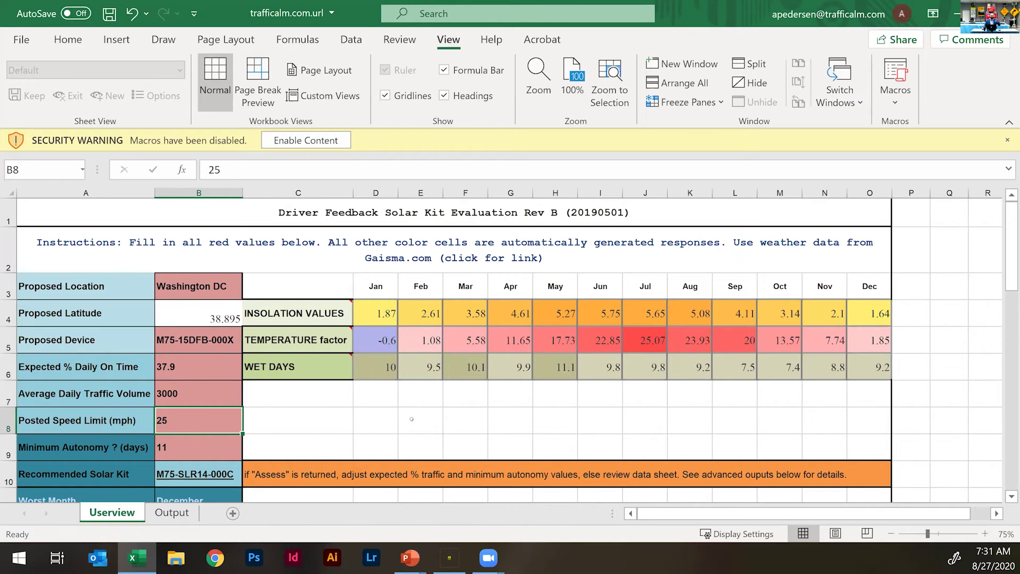
scroll(412, 419, down, 1)
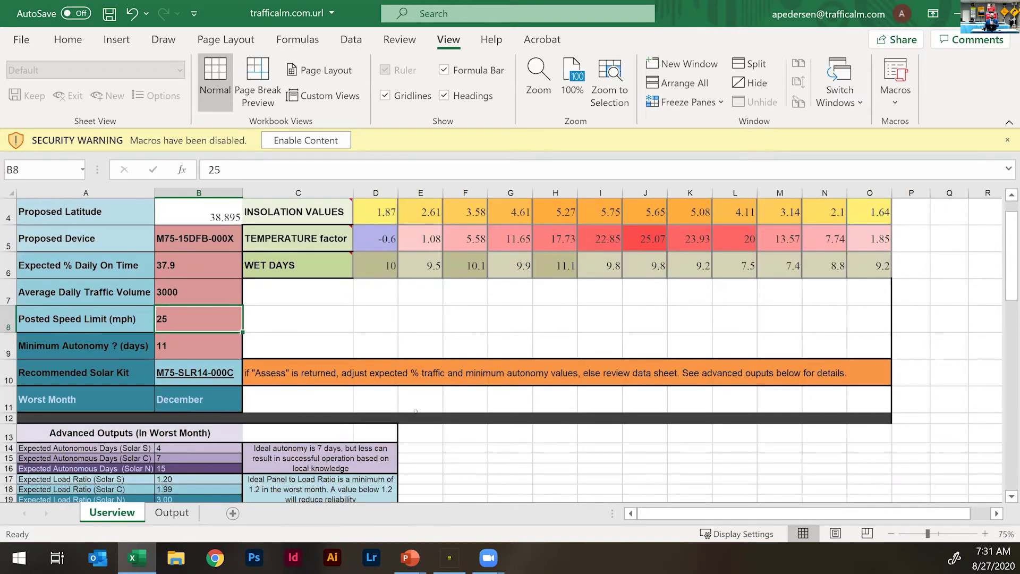
click(190, 353)
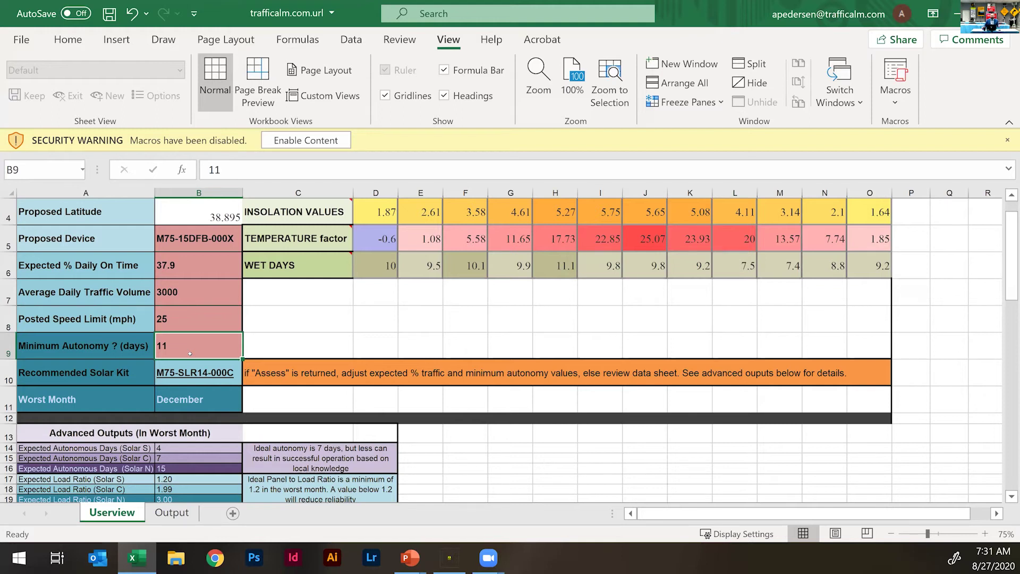
text(30)
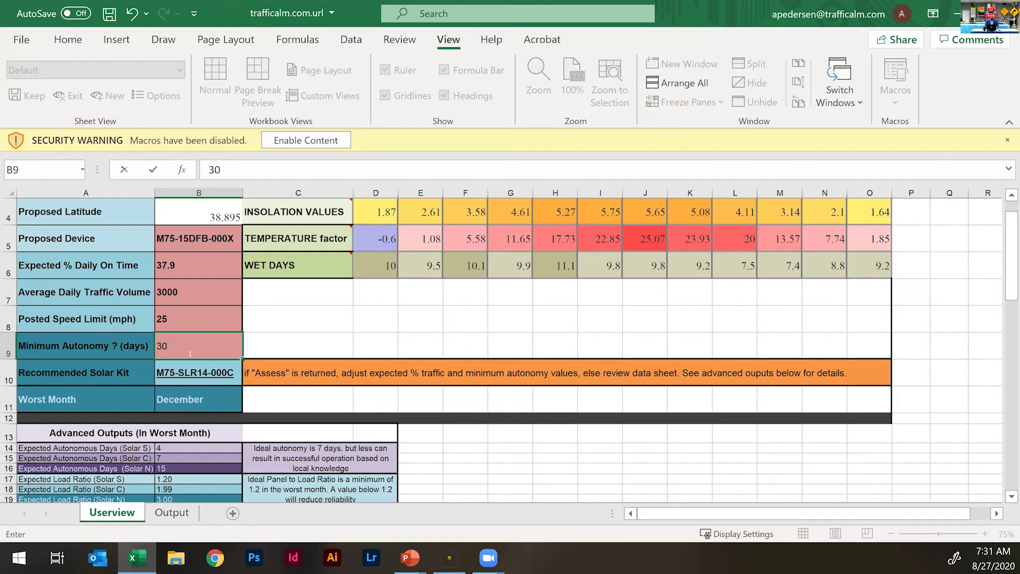
key(Tab)
Set the Minimum Autonomy to 10 days
click(158, 345)
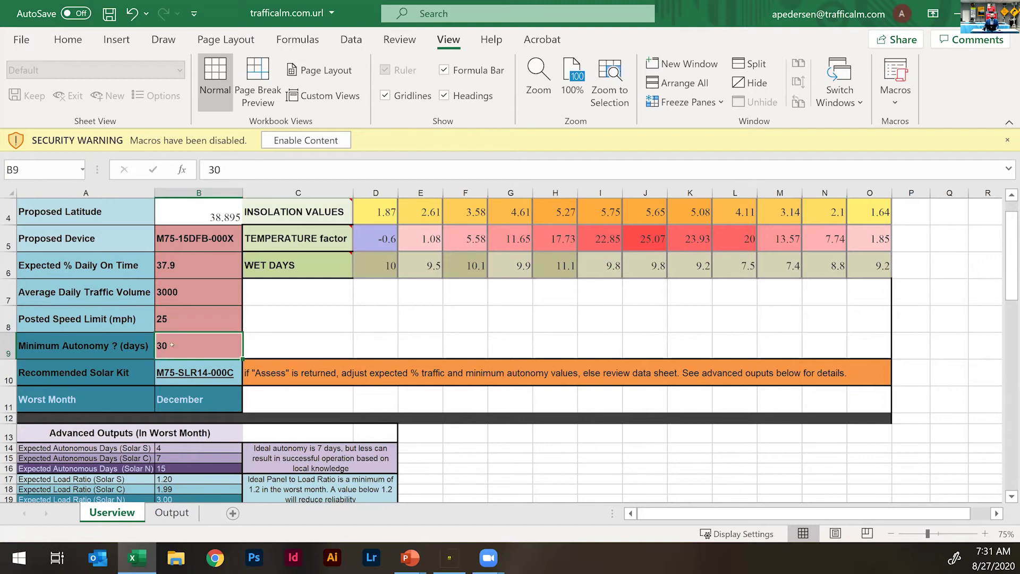
text(10)
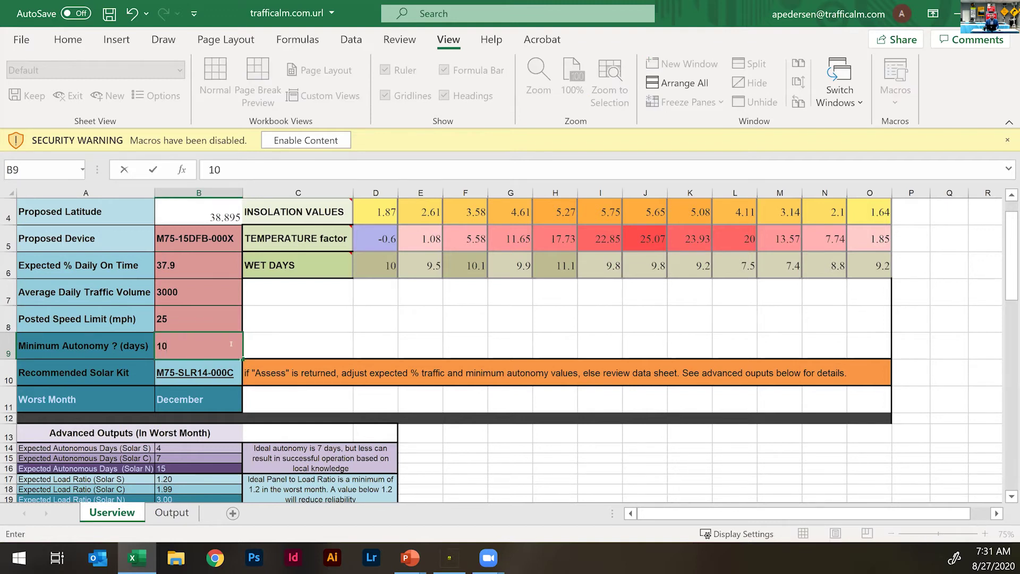
key(Tab)
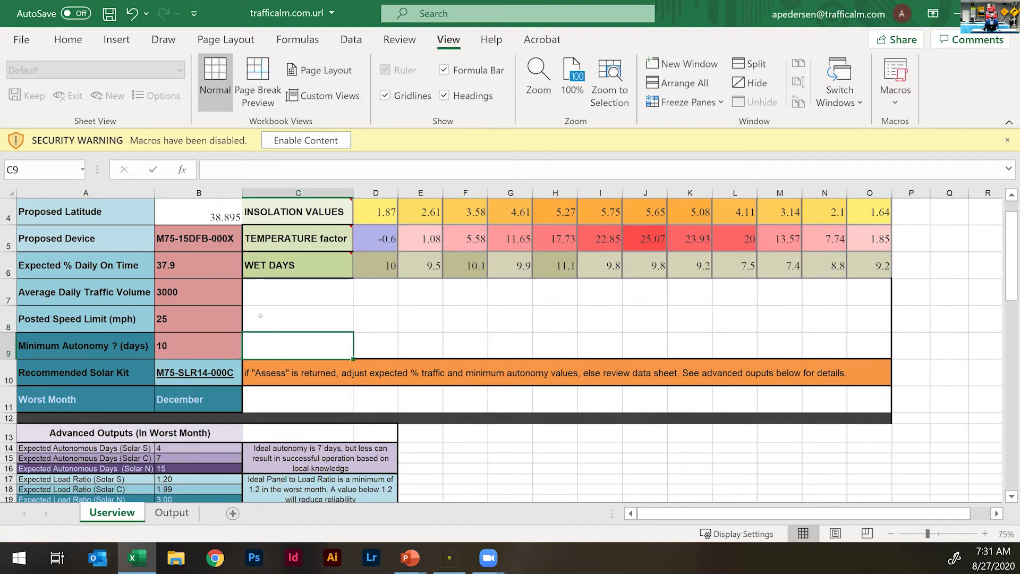
click(204, 342)
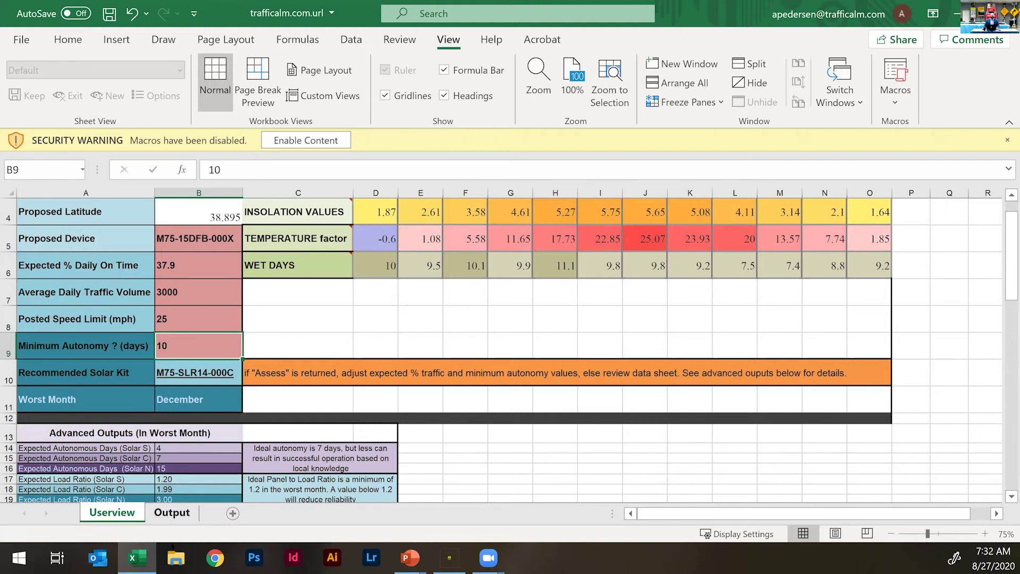
Examine the Output sheet's solar kit recommendation, battery and panel details, location details and energy figures
click(172, 514)
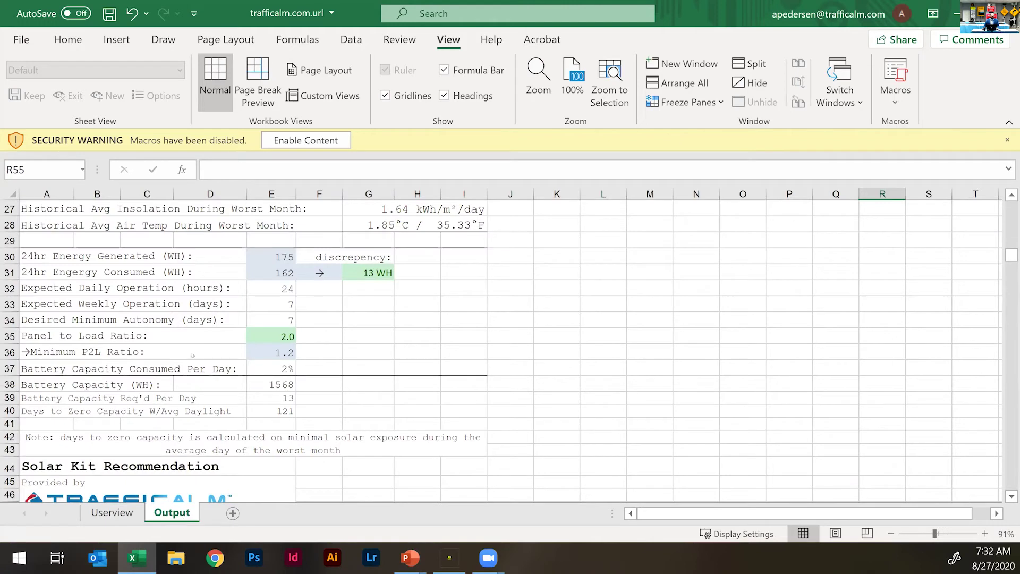
scroll(241, 382, up, 8)
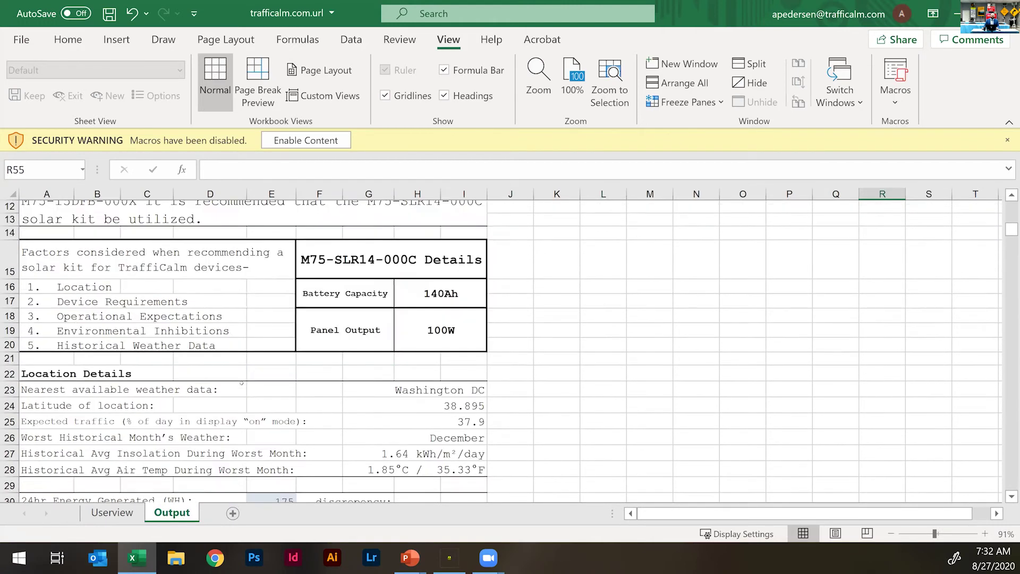
scroll(242, 383, up, 1)
scroll(243, 382, down, 1)
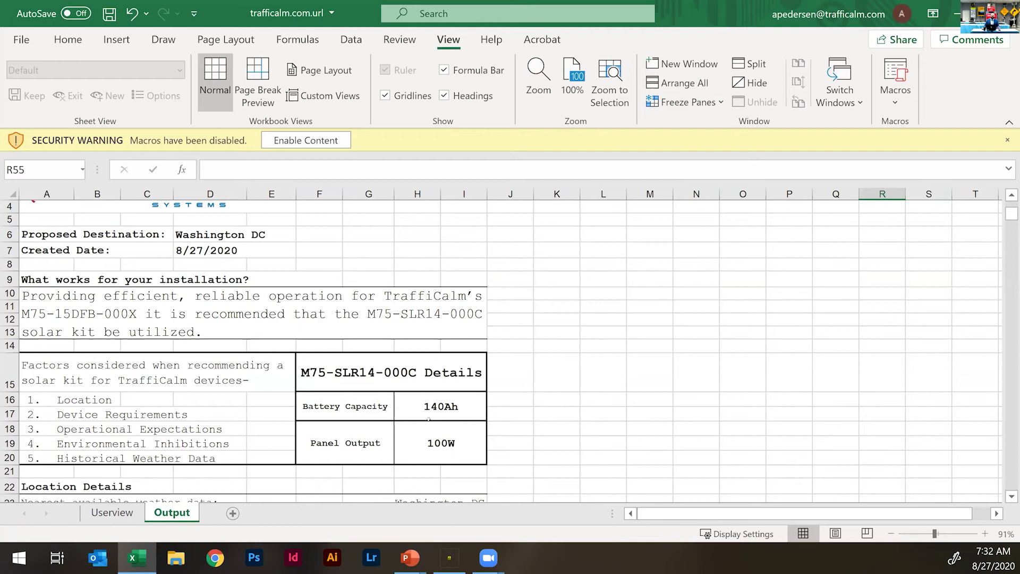
scroll(428, 419, down, 1)
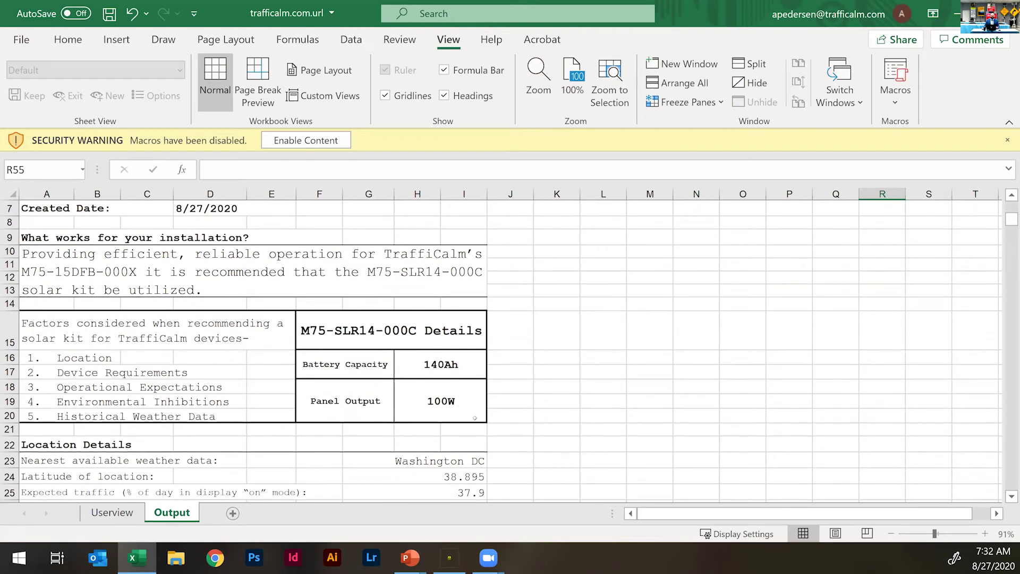
scroll(474, 418, down, 1)
scroll(461, 416, down, 1)
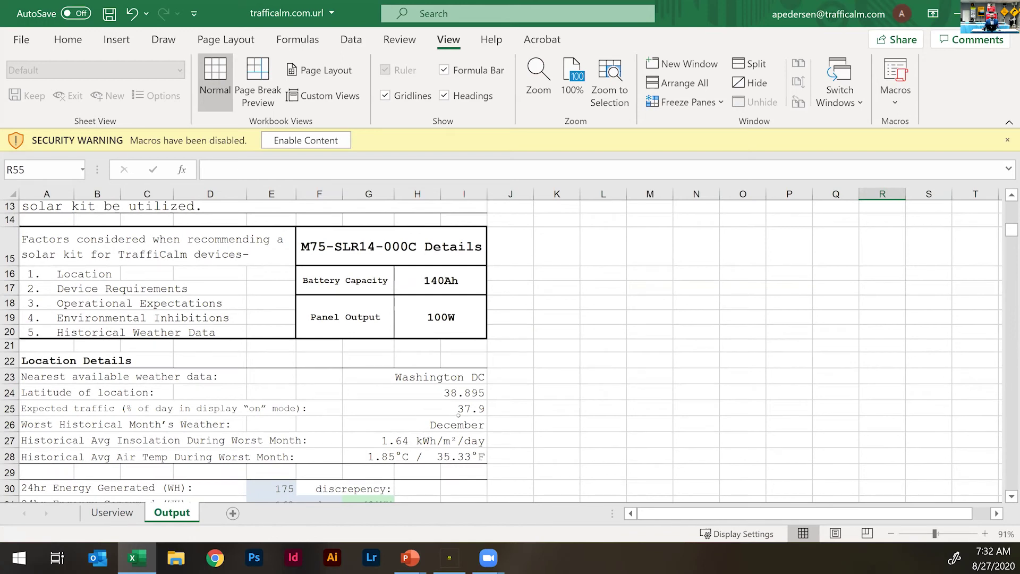
scroll(556, 440, down, 2)
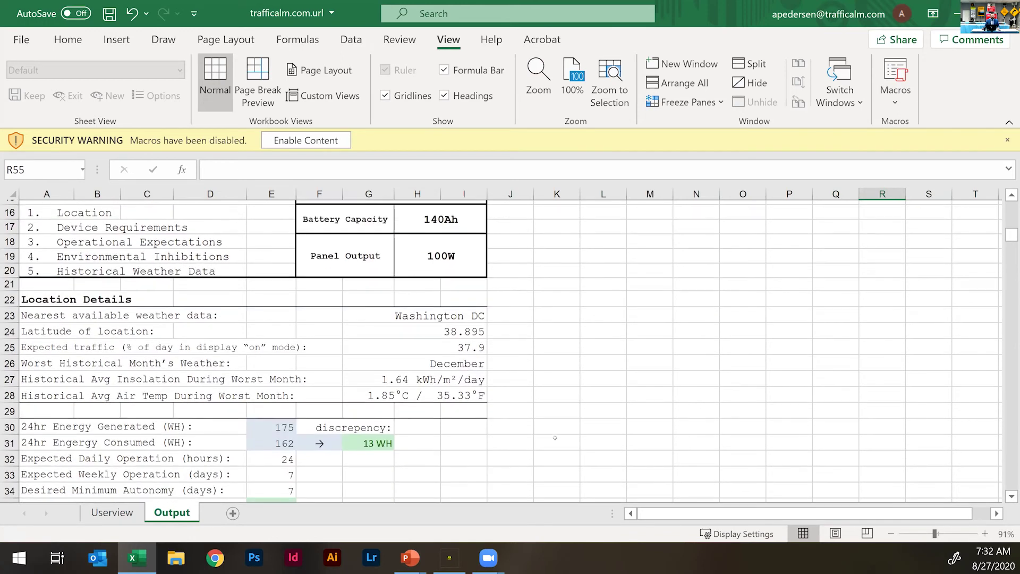
scroll(537, 426, down, 1)
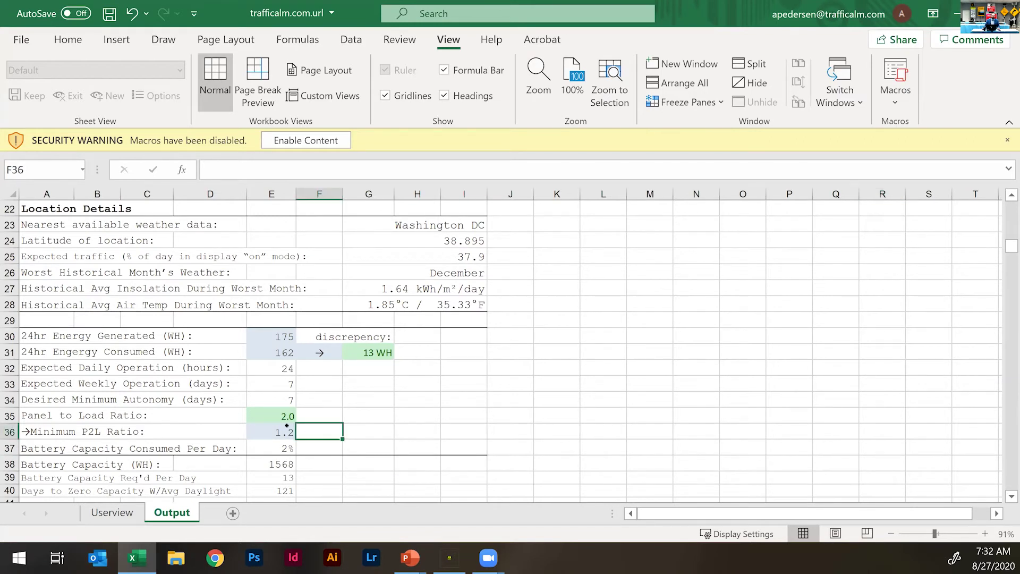
Compare the Panel to Load Ratio with the Minimum P2L Ratio, and inspect the discrepancy between energy generated and consumed
click(279, 431)
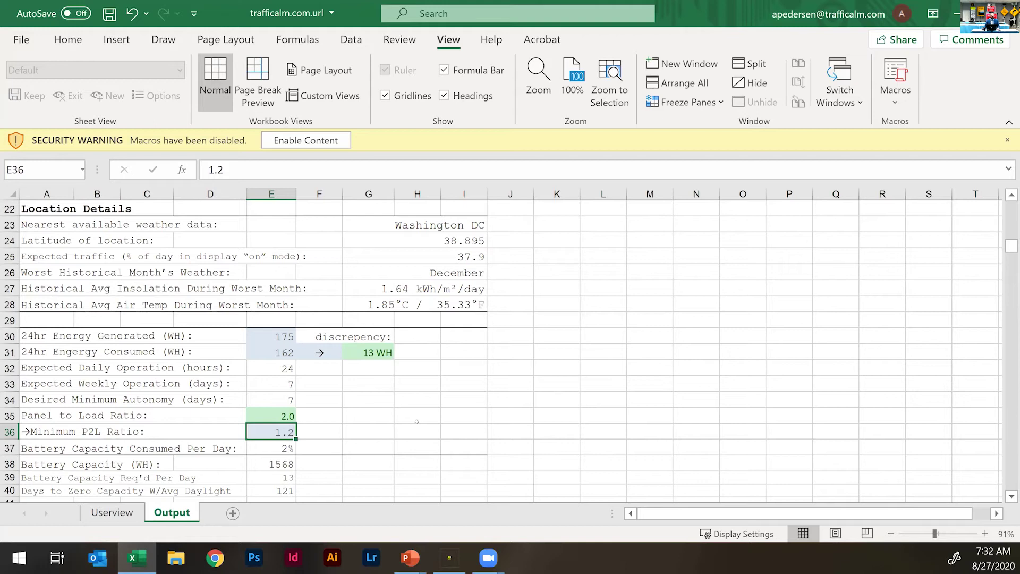
click(417, 420)
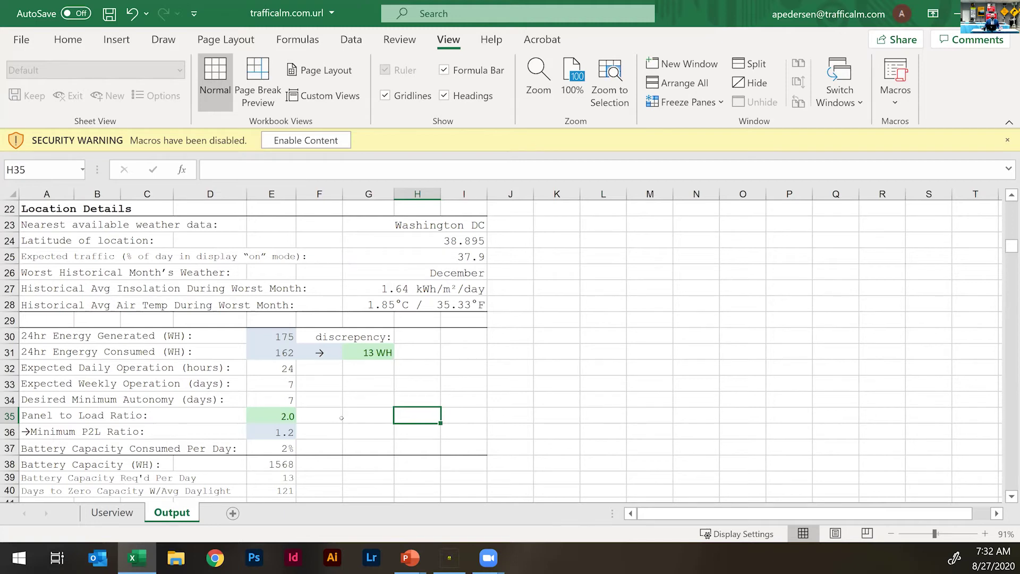
click(281, 415)
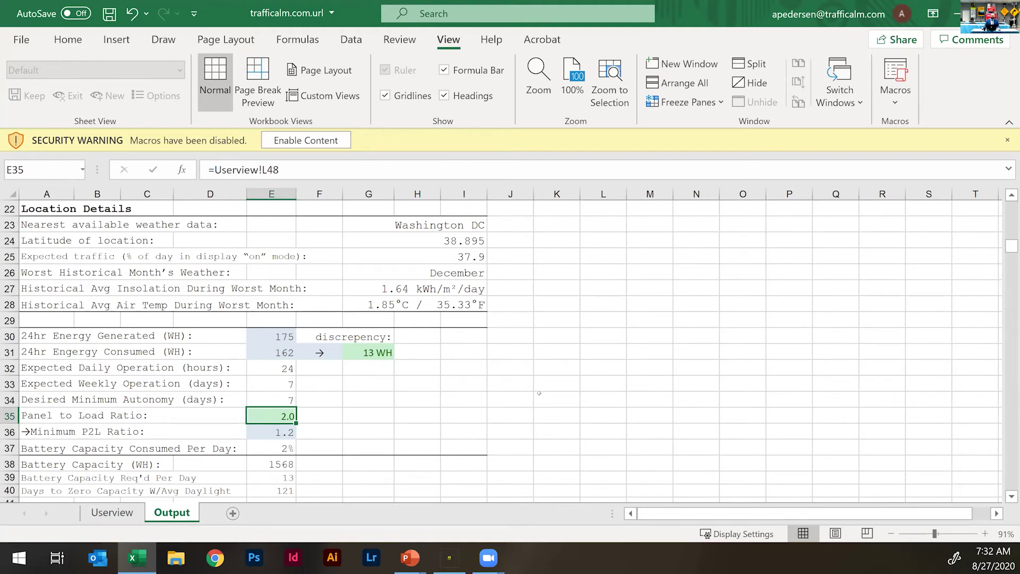
scroll(539, 393, down, 1)
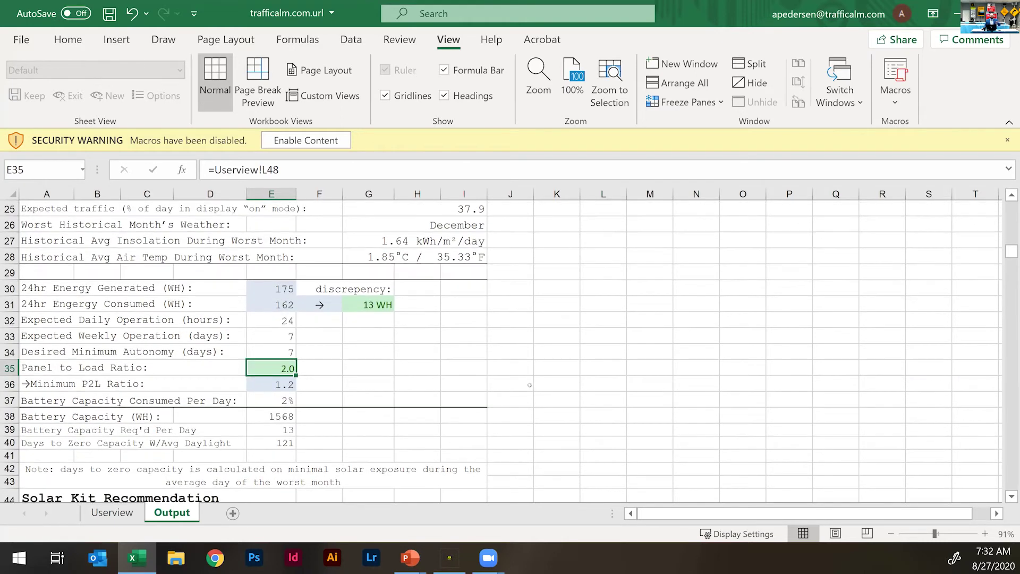
click(276, 380)
click(336, 381)
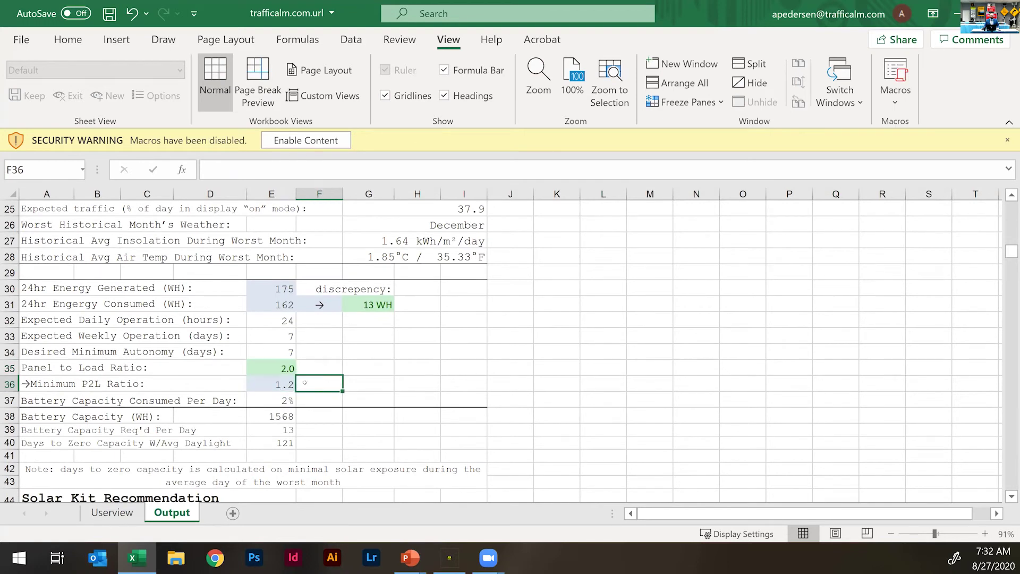
click(290, 381)
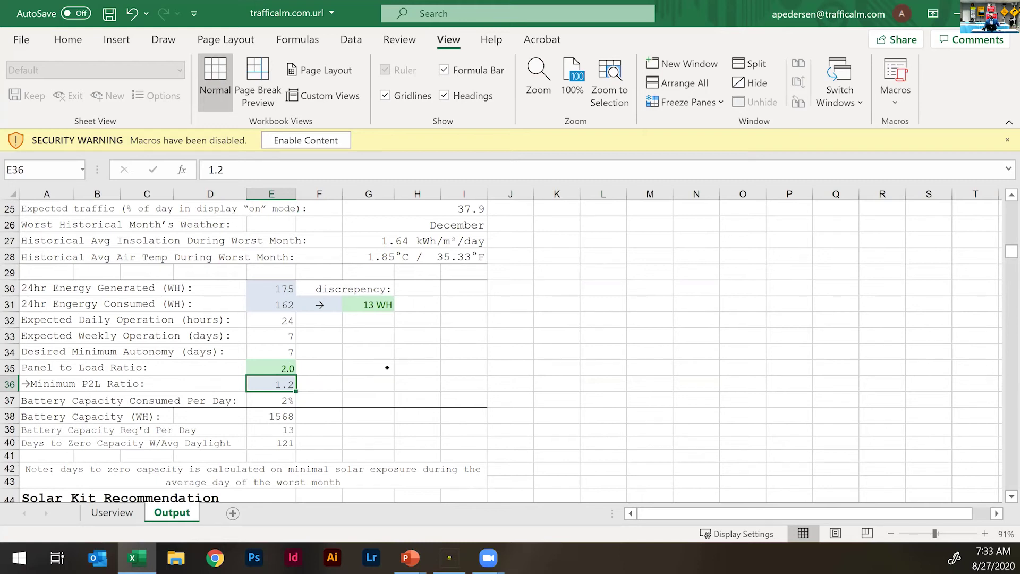
click(281, 366)
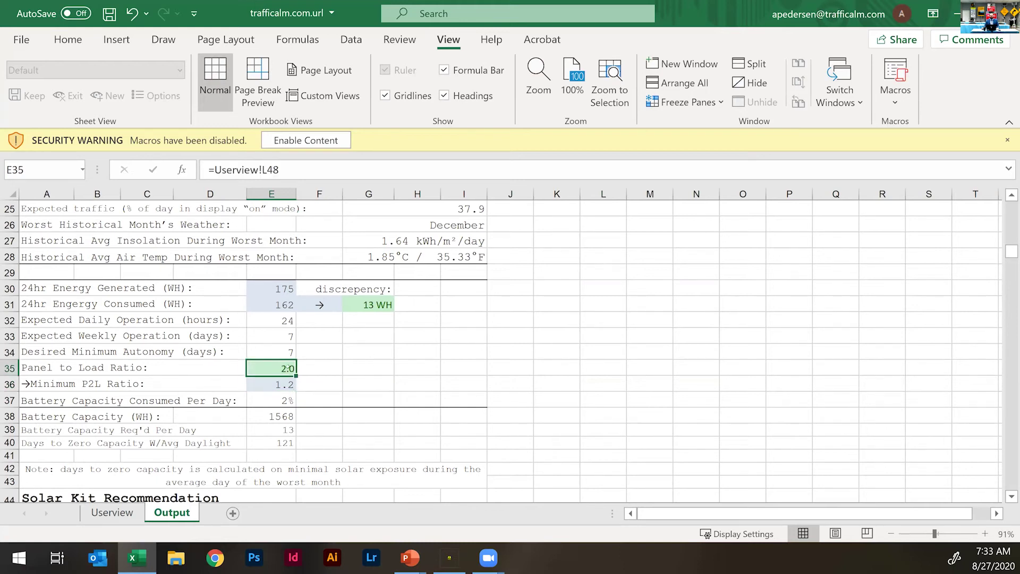
click(404, 366)
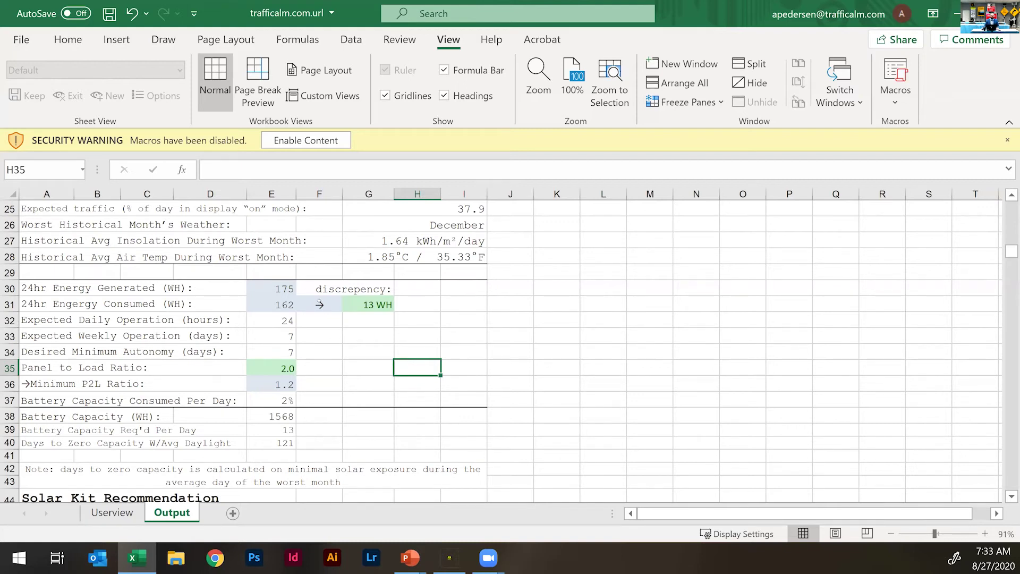
click(387, 308)
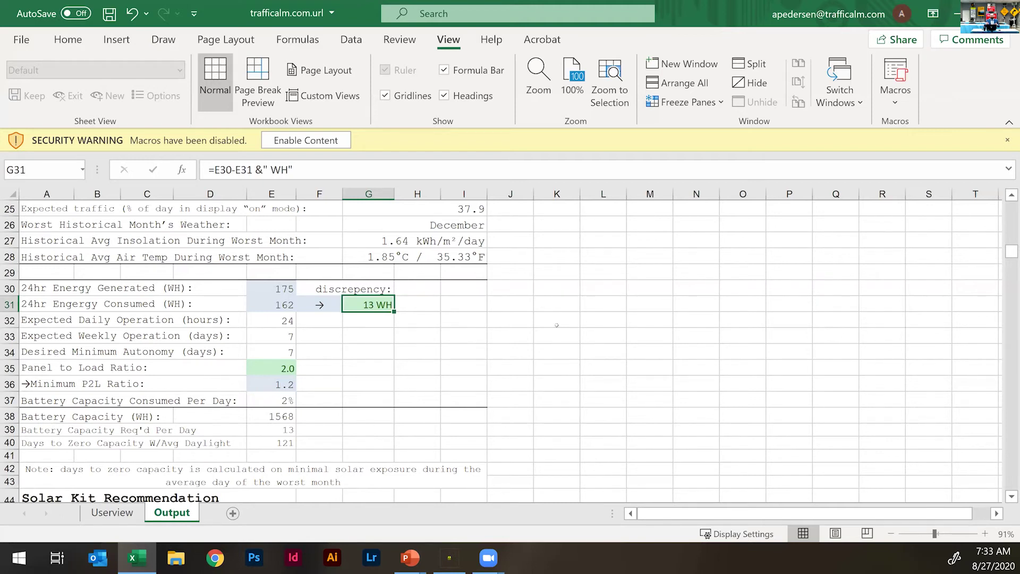
click(648, 310)
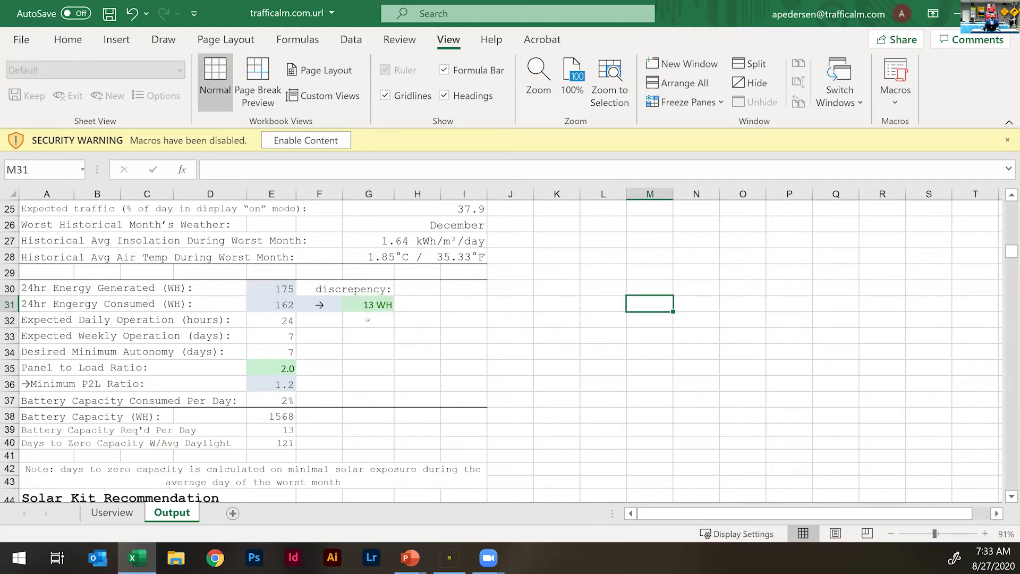
Examine the Output sheet's battery capacity figures and compare the average monthly insolation and temperature charts
scroll(367, 320, down, 1)
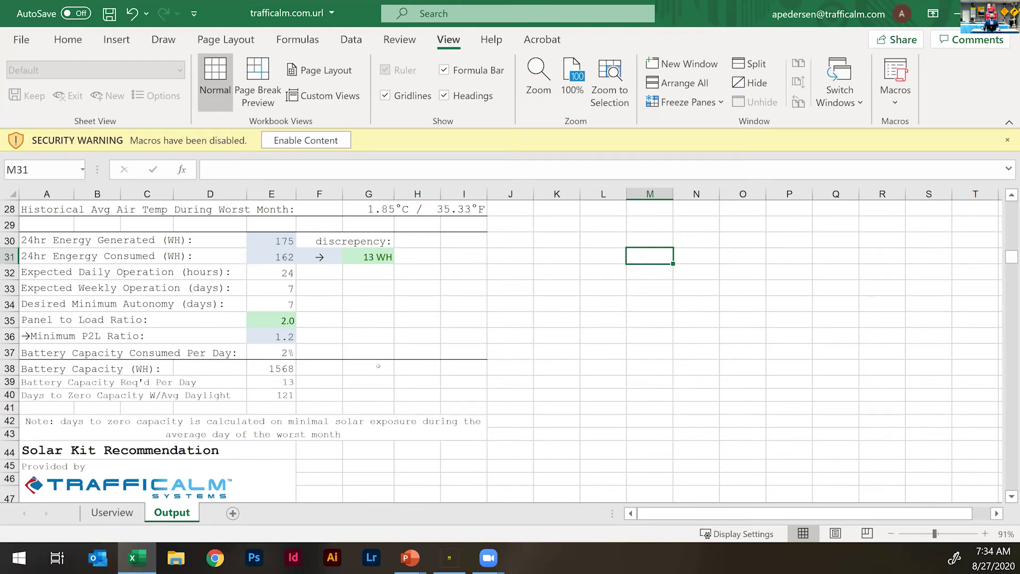
scroll(361, 370, down, 7)
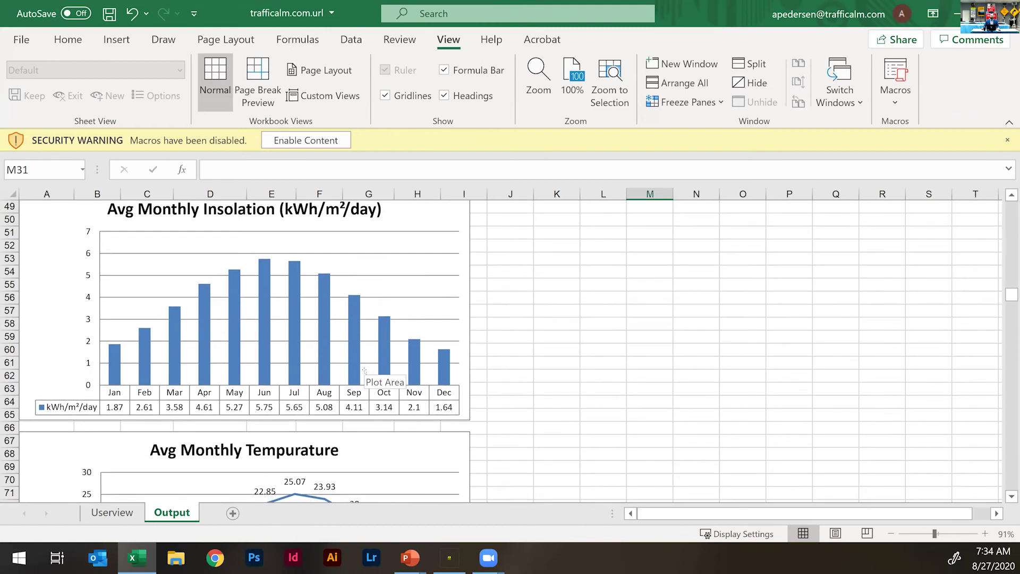
scroll(365, 370, up, 1)
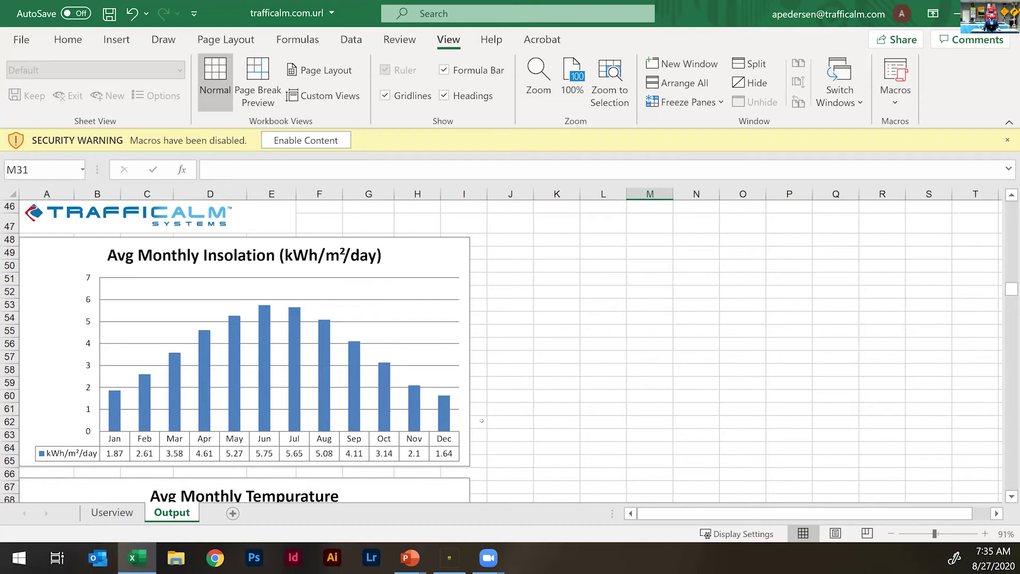
scroll(482, 421, down, 1)
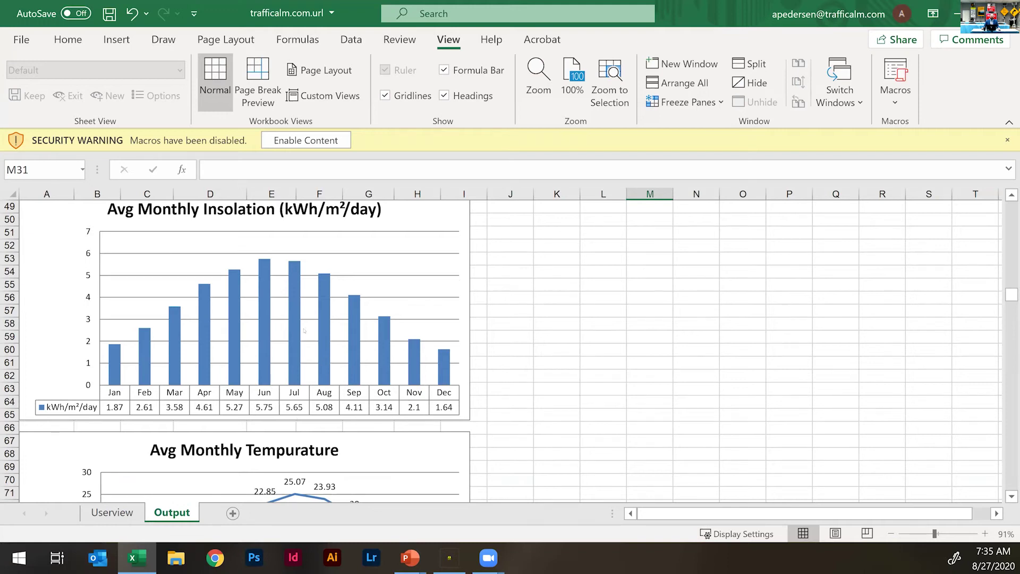
scroll(664, 408, down, 3)
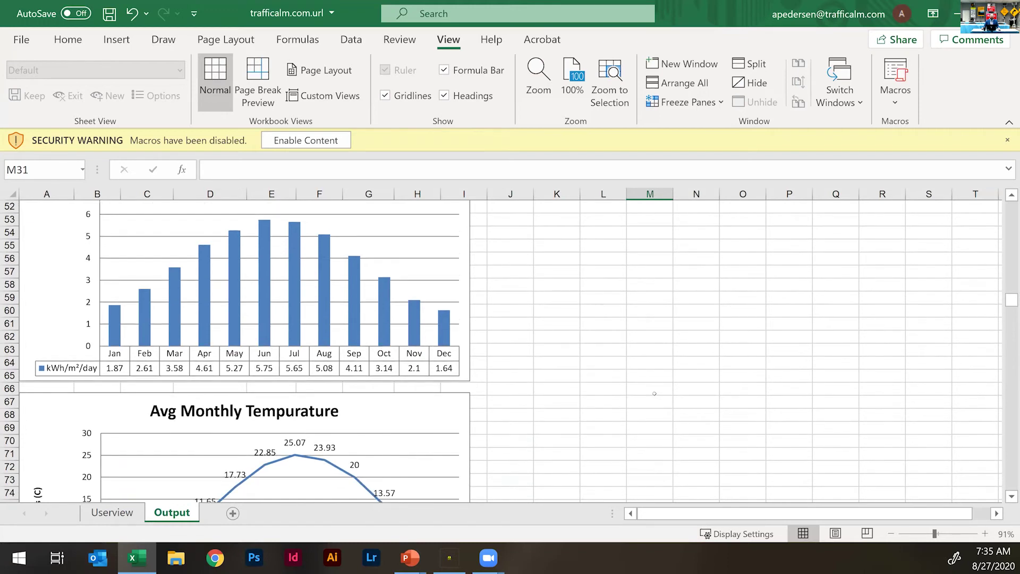
scroll(655, 394, down, 2)
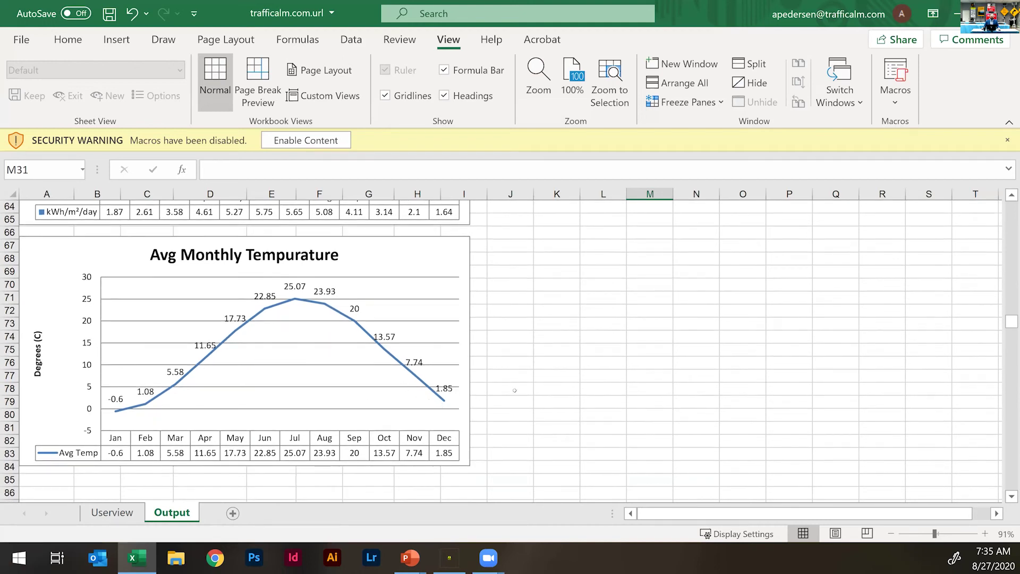
scroll(559, 408, up, 5)
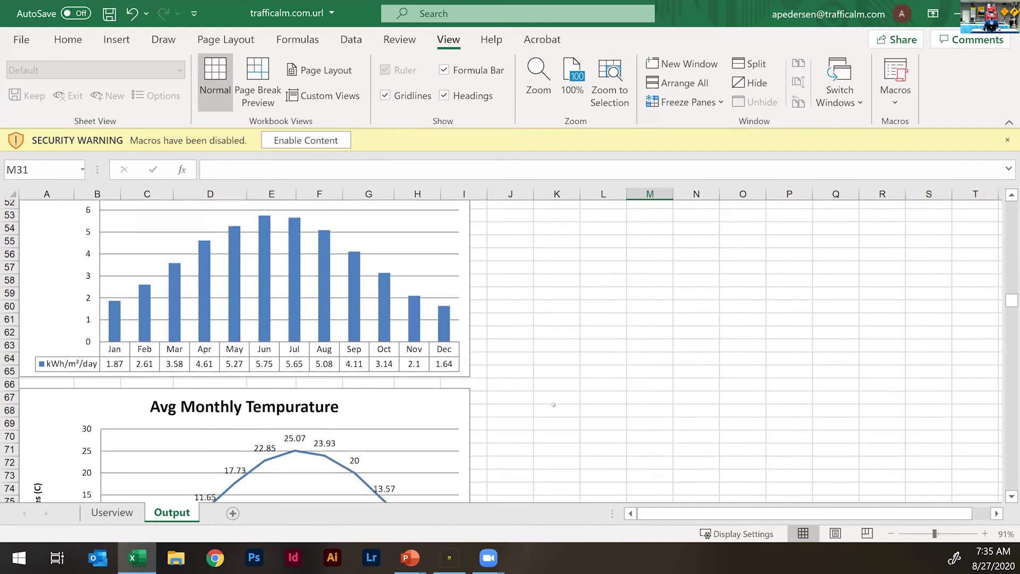
scroll(553, 405, up, 1)
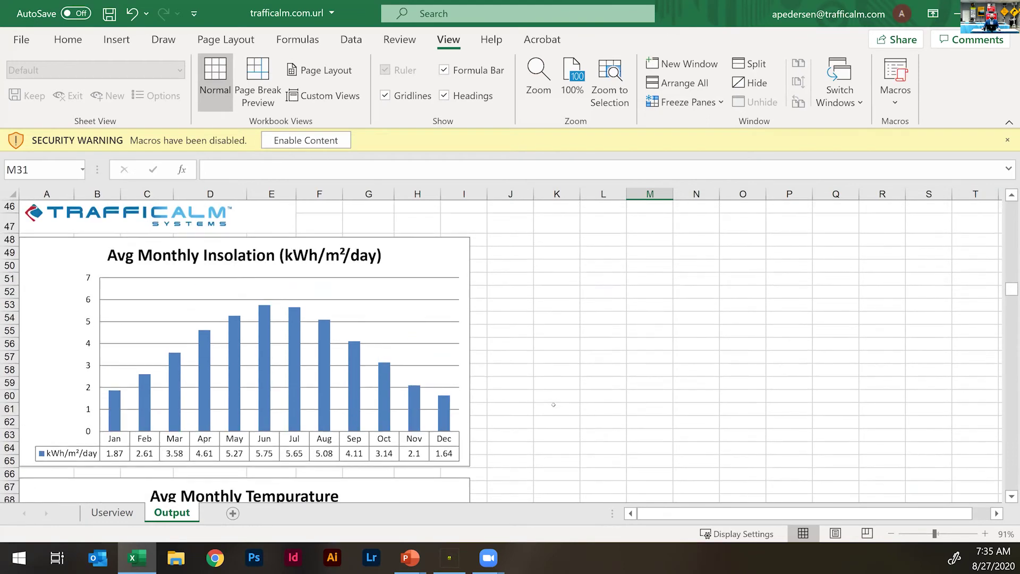
Review the solar panel and battery specifications and read the Notes explaining autonomy, worst-month calculations and insolation
scroll(553, 405, down, 11)
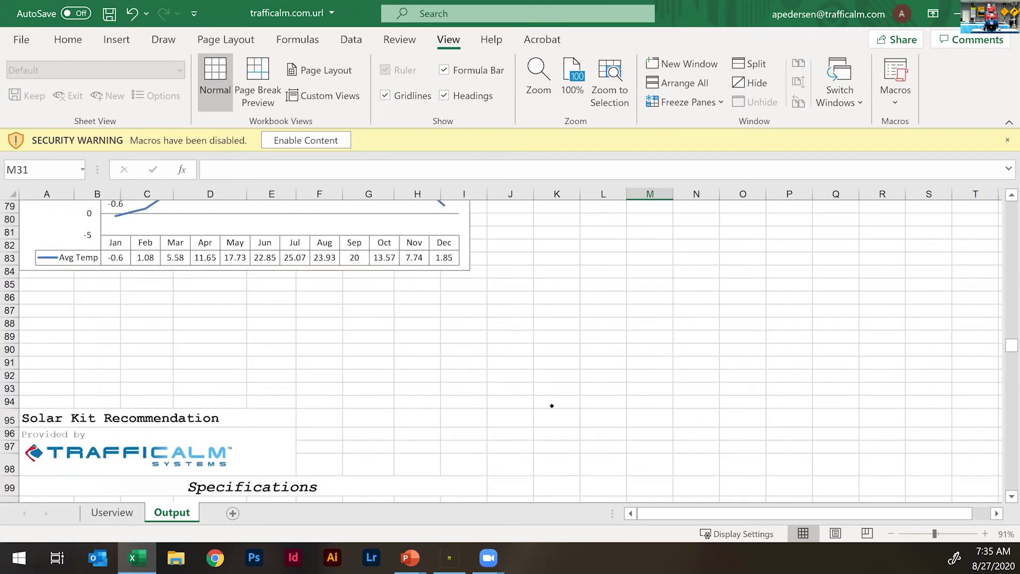
scroll(552, 406, down, 7)
scroll(547, 400, up, 3)
scroll(553, 403, down, 7)
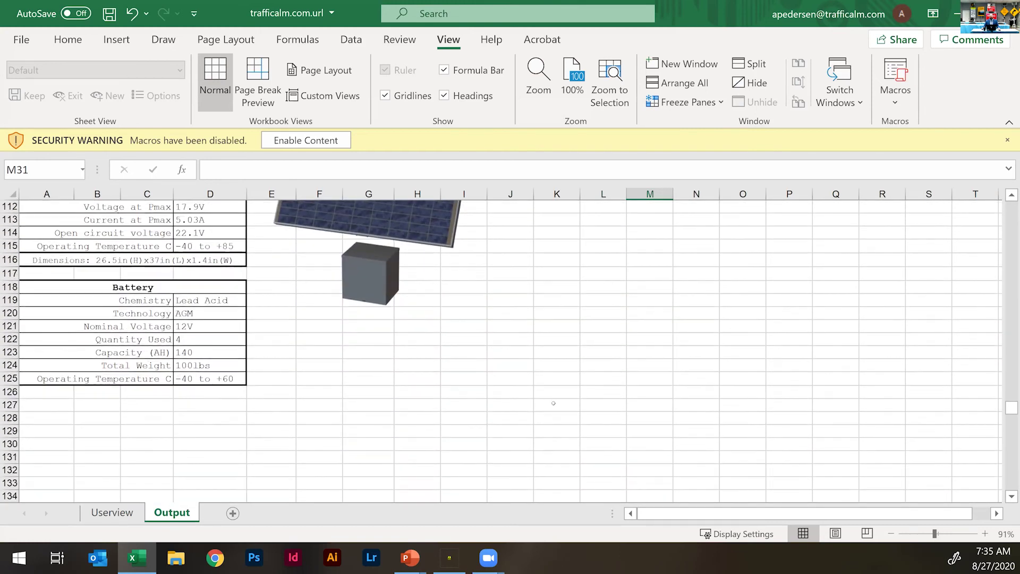
scroll(553, 403, down, 6)
scroll(549, 403, down, 6)
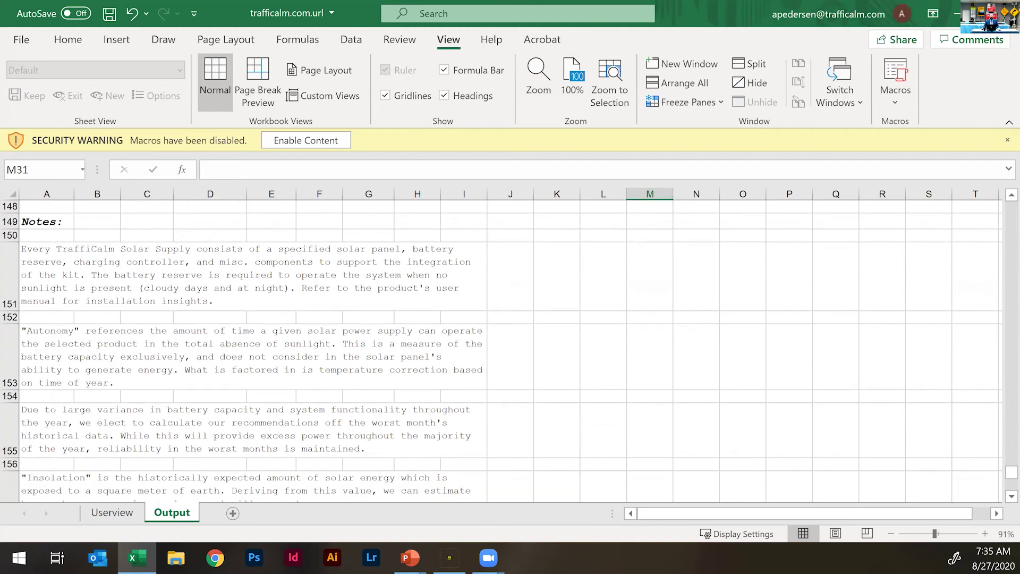
Close the trafficalm.com.url workbook without saving its changes
key(ctrl+w)
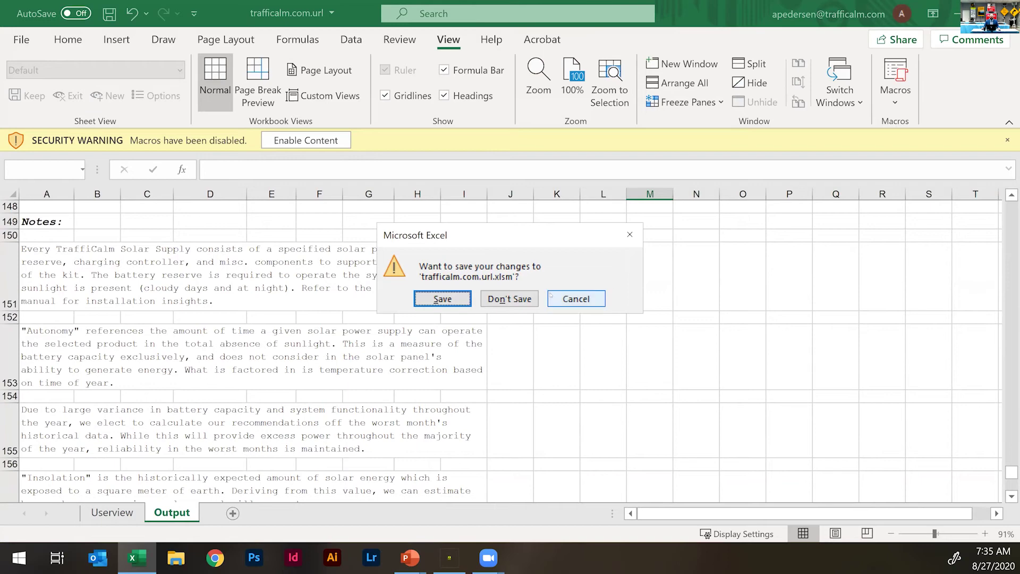
click(511, 296)
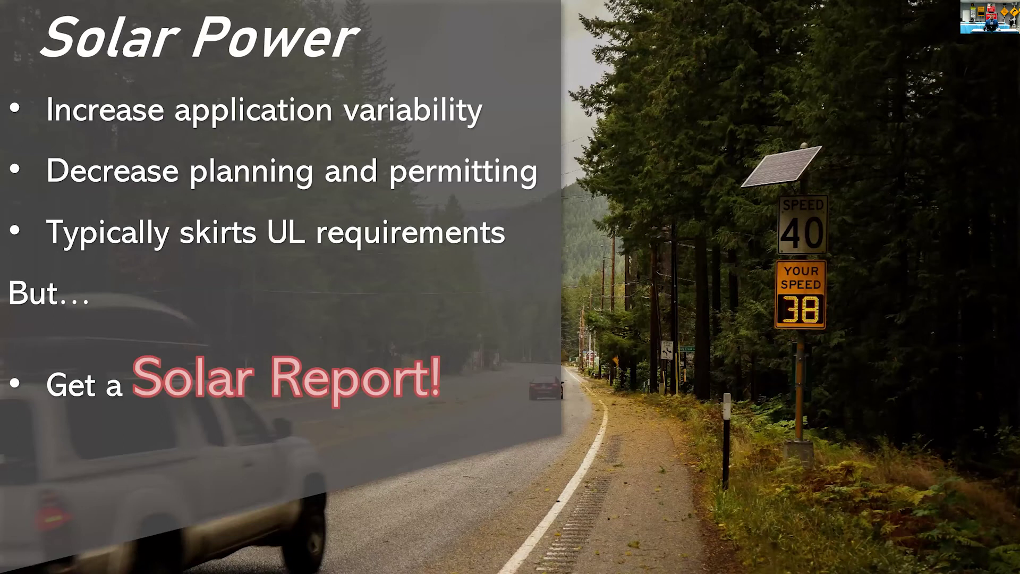
key(Right)
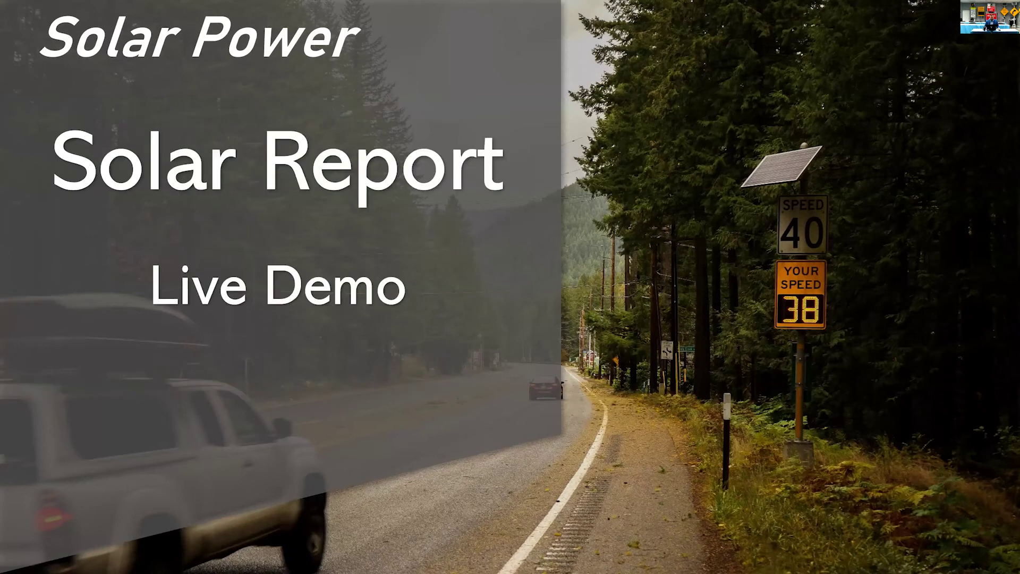
key(Right)
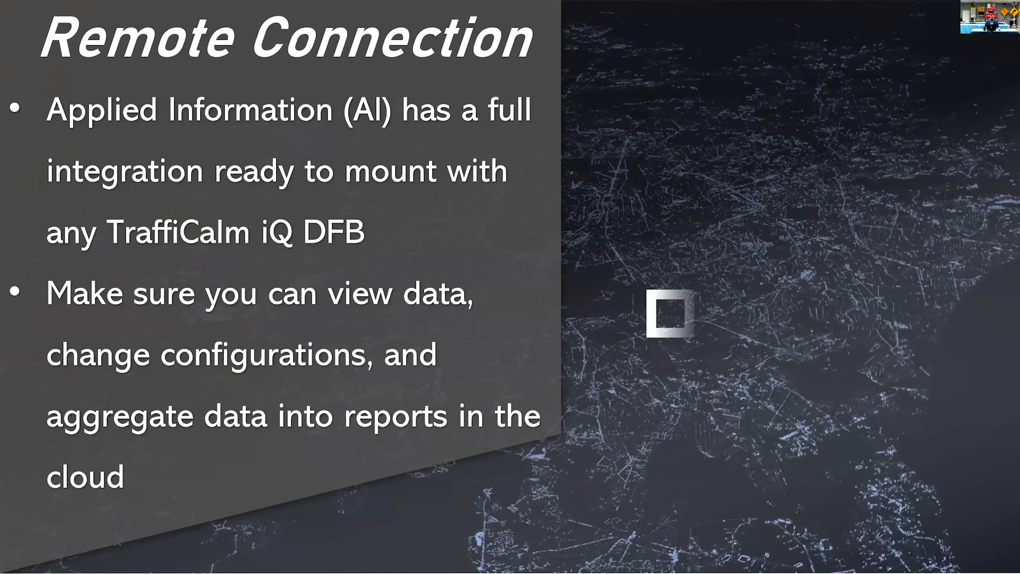